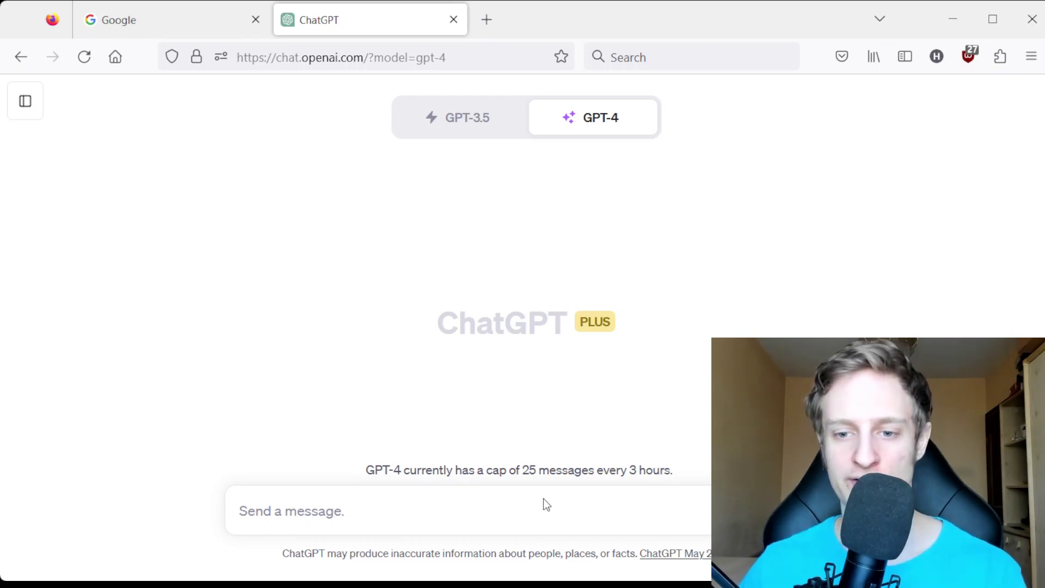
- Paste the quoted note titles, from Python Programming basics to Big Data, into the message box
key("ctrl+v")
scroll(368, 351, "up", 5)
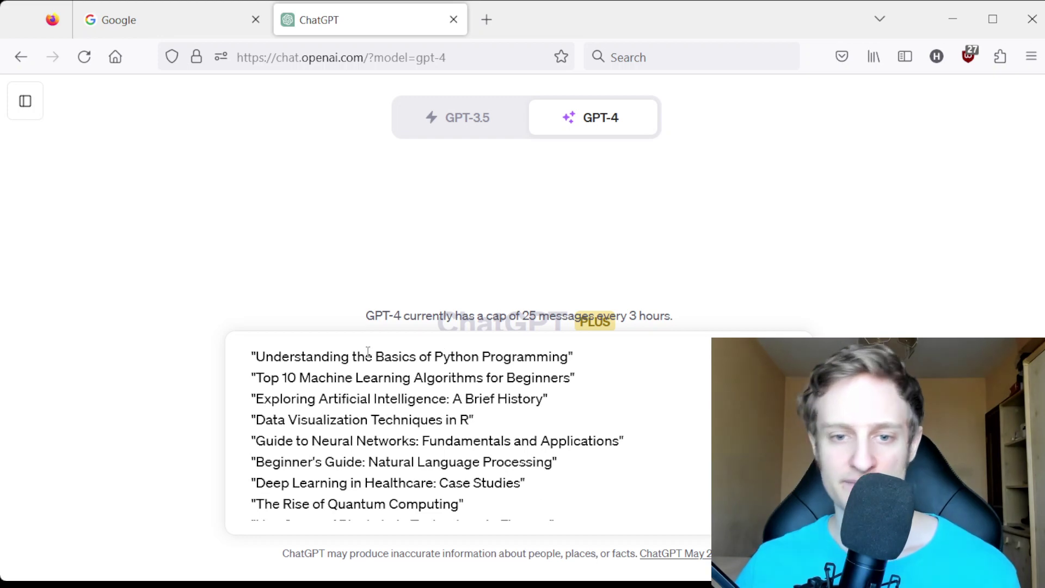
scroll(342, 356, "down", 4)
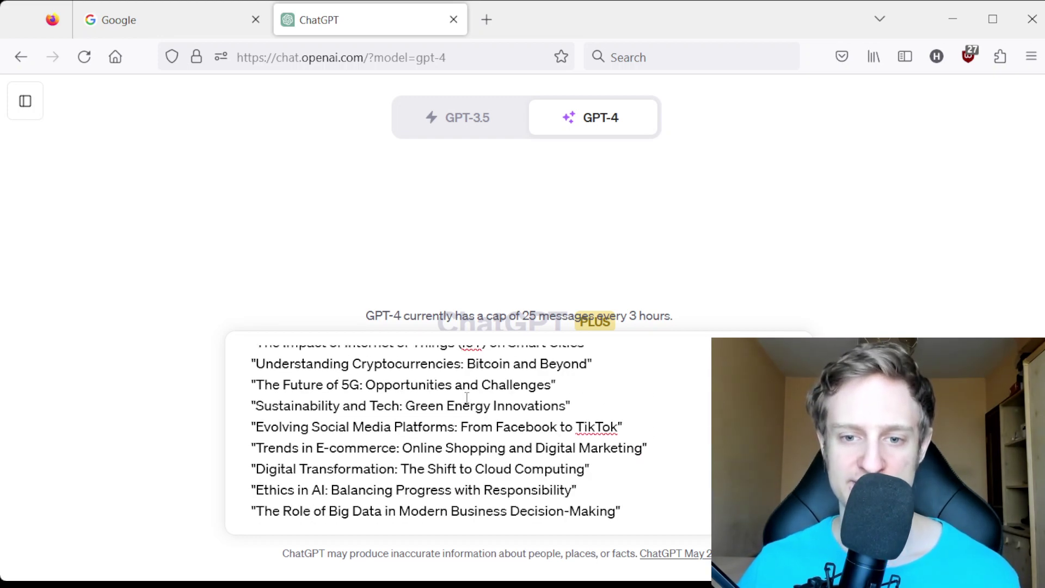
scroll(466, 456, "up", 4)
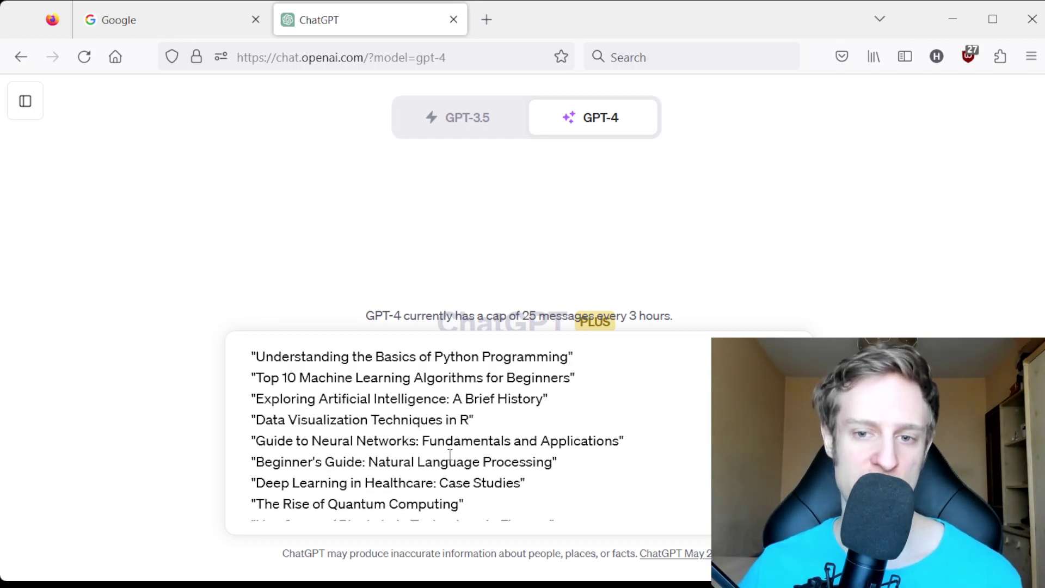
scroll(455, 452, "down", 4)
scroll(463, 456, "up", 4)
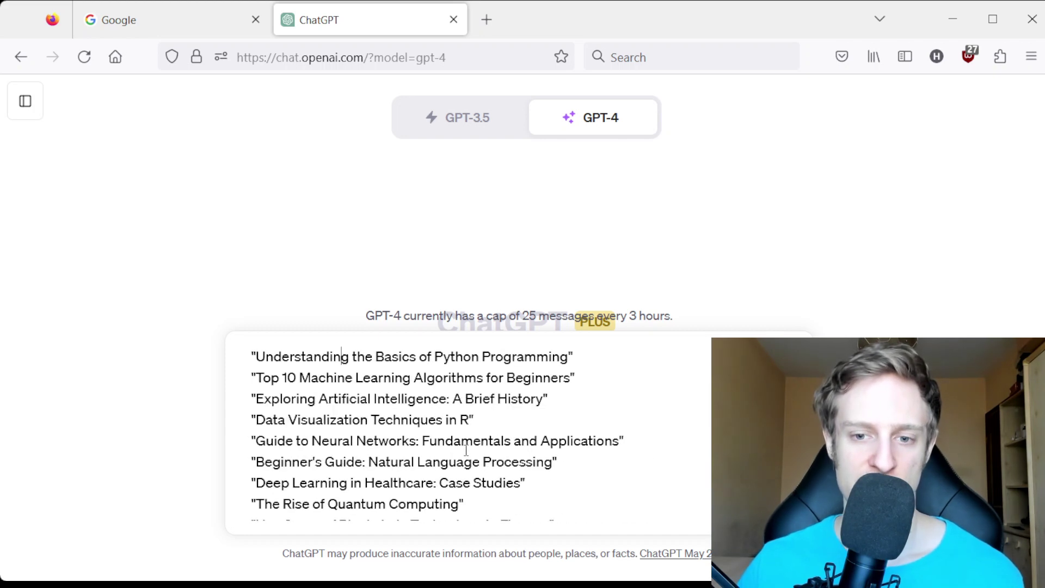
- Place the cursor at the very start of the pasted message text
left_click(421, 359)
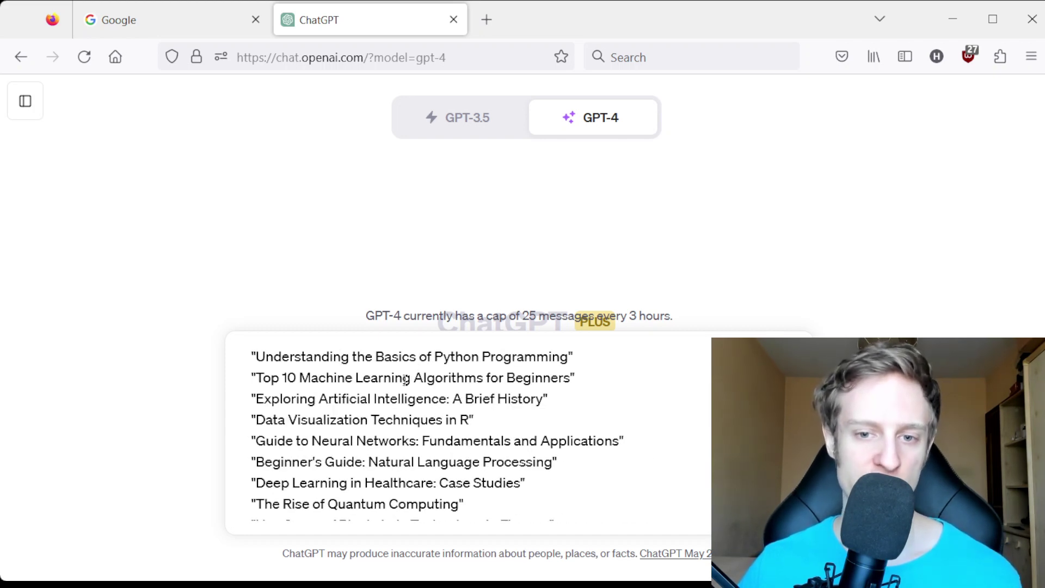
scroll(397, 394, "down", 5)
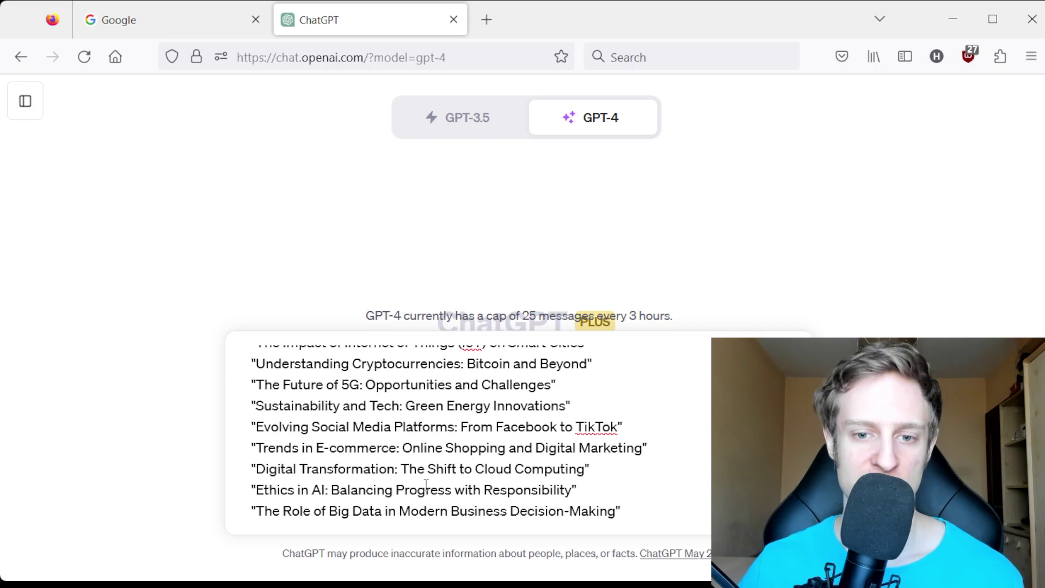
scroll(425, 474, "up", 5)
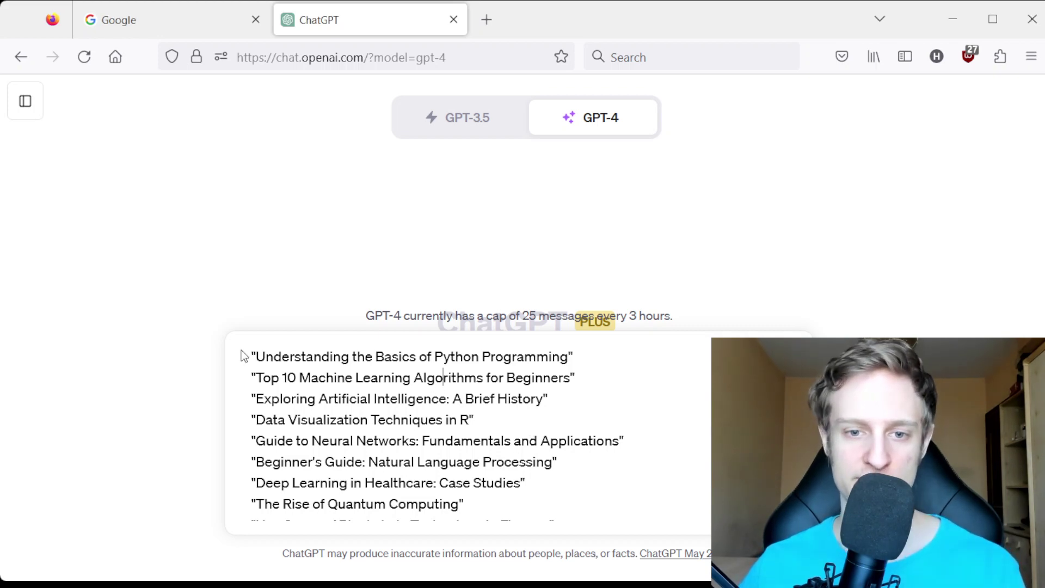
left_click(254, 356)
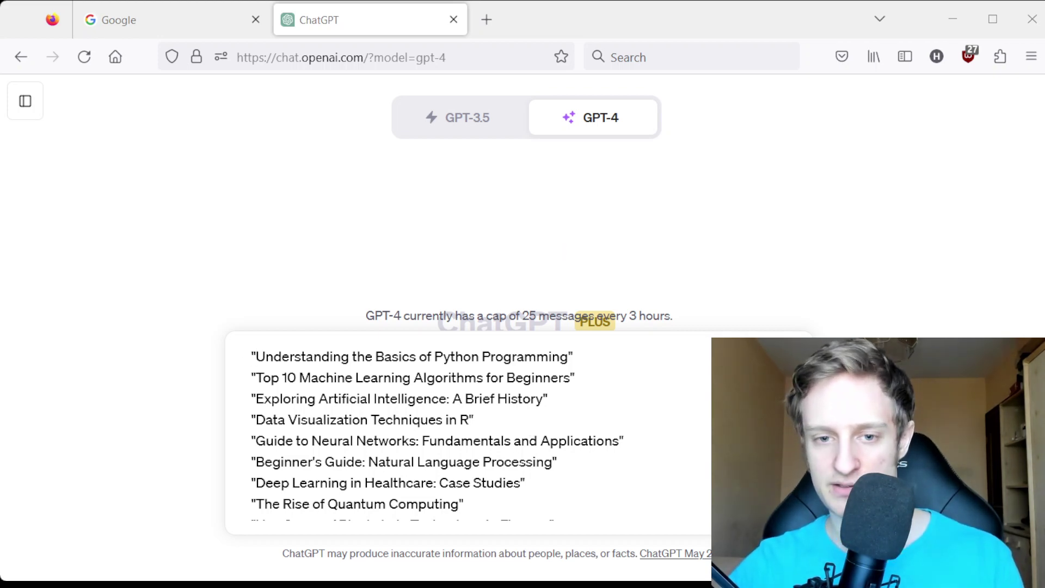
key("alt+Tab")
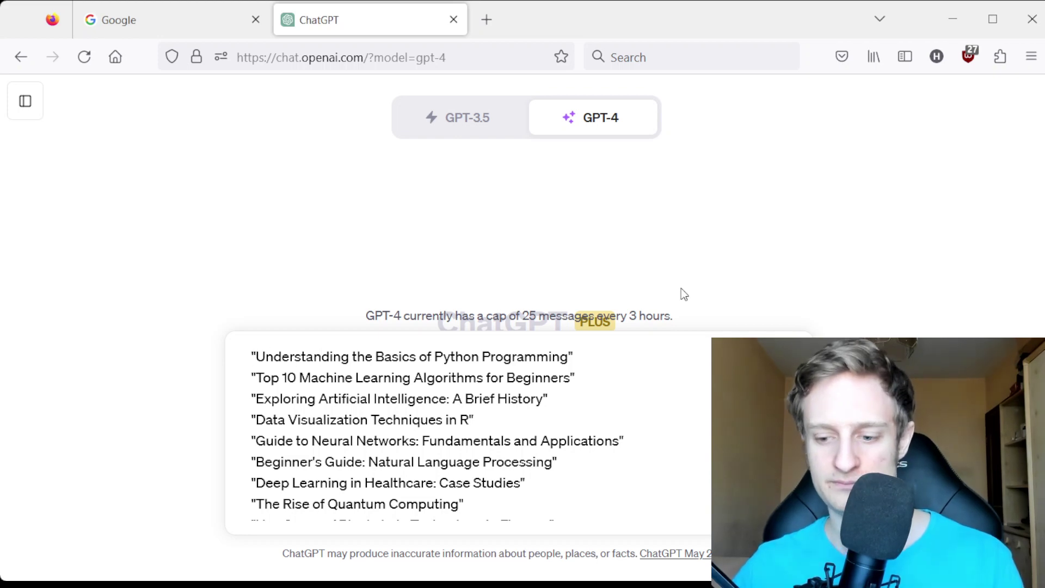
- Add the intro line 'I have an Obsidian vault with the following notes:' above the titles
key("shift+Return")
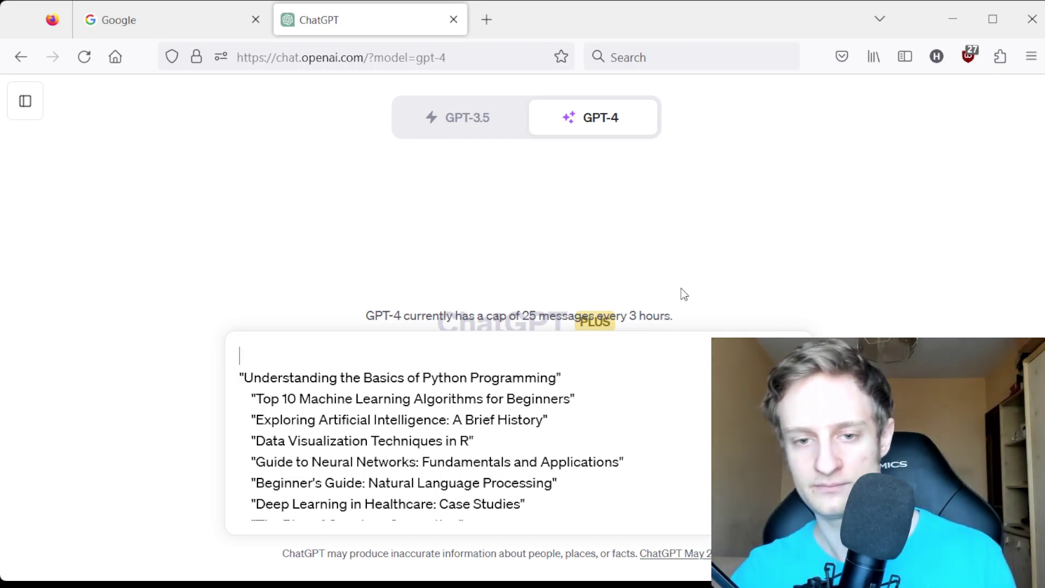
type("I have an Obsidian vault with the following notes:")
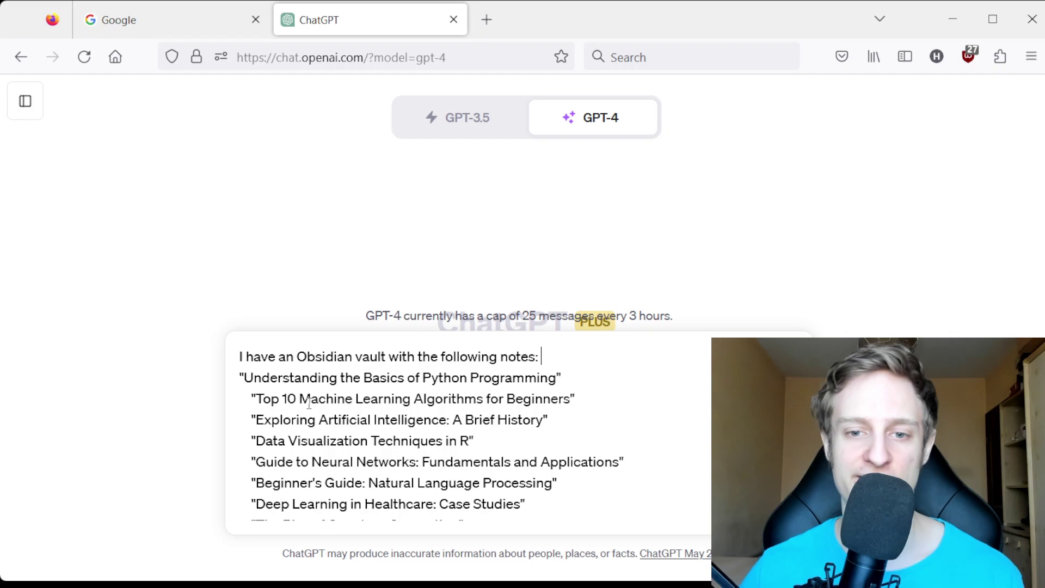
left_click_drag(315, 357, 537, 356)
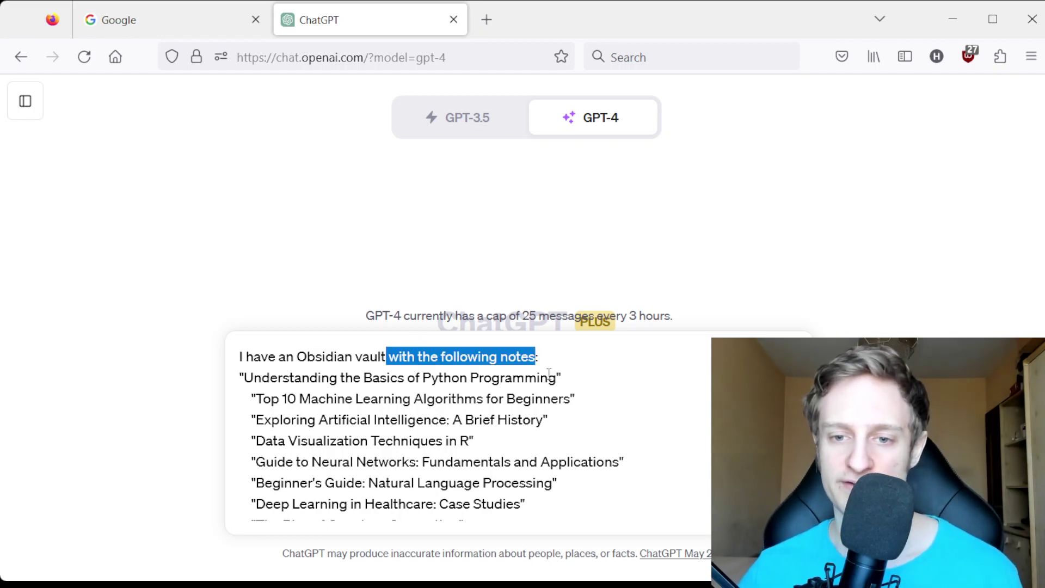
- Append the request for folder structures with about 5 top-level categories and send it
key("ctrl+End")
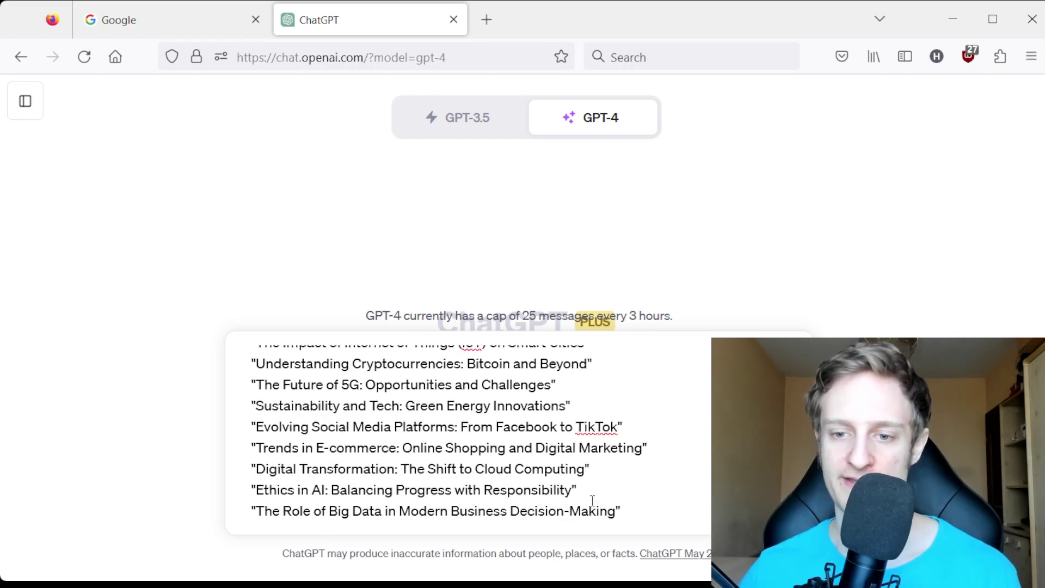
key("shift+Return")
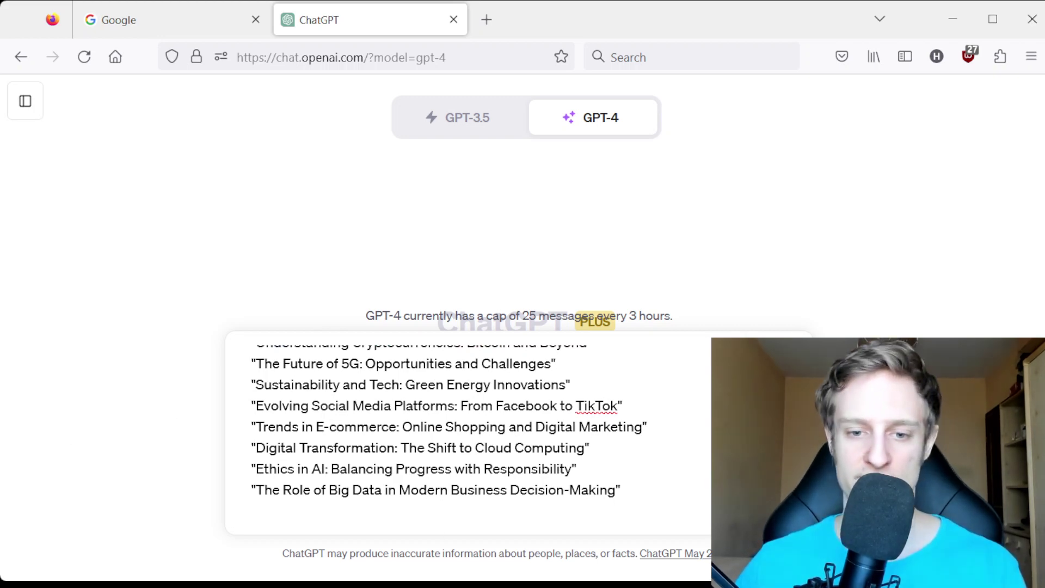
key("ctrl+v")
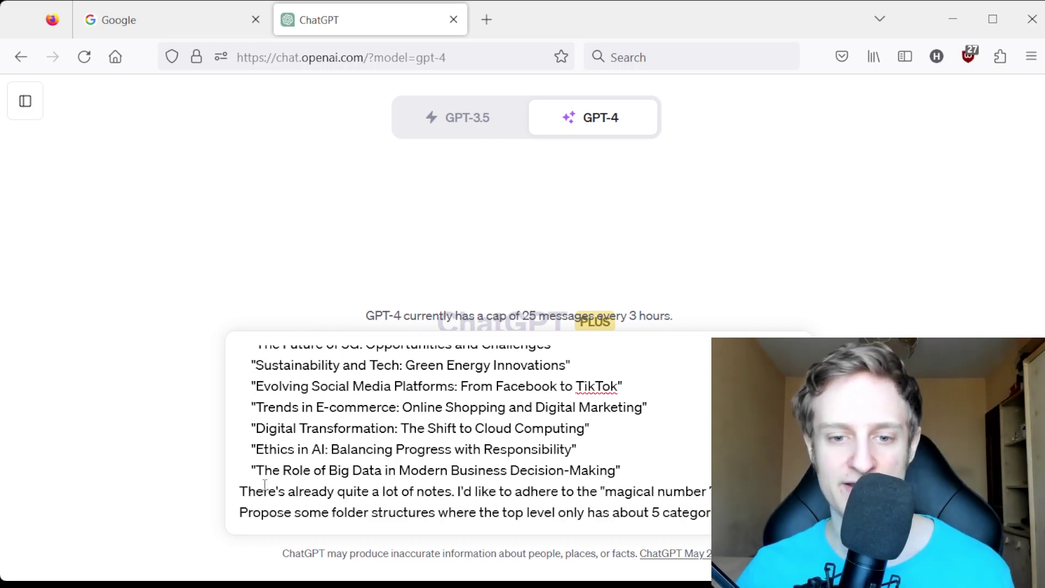
left_click_drag(265, 484, 657, 492)
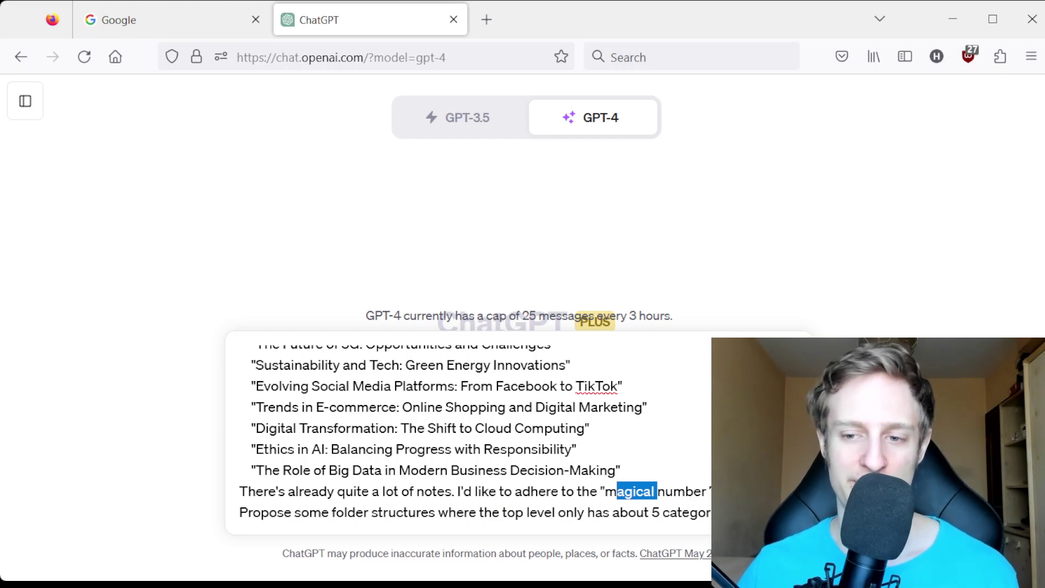
left_click_drag(276, 511, 301, 514)
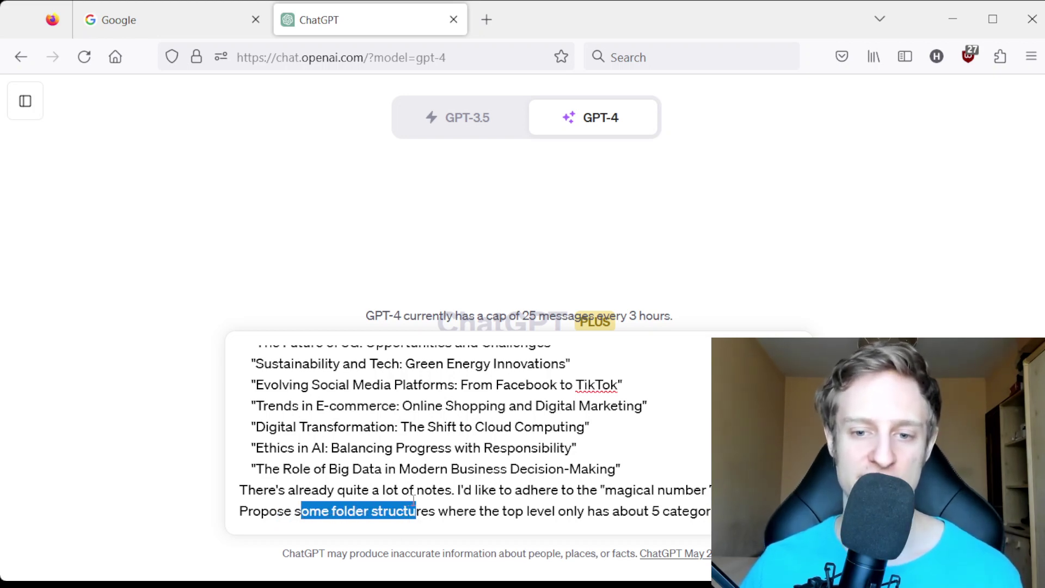
left_click(408, 502)
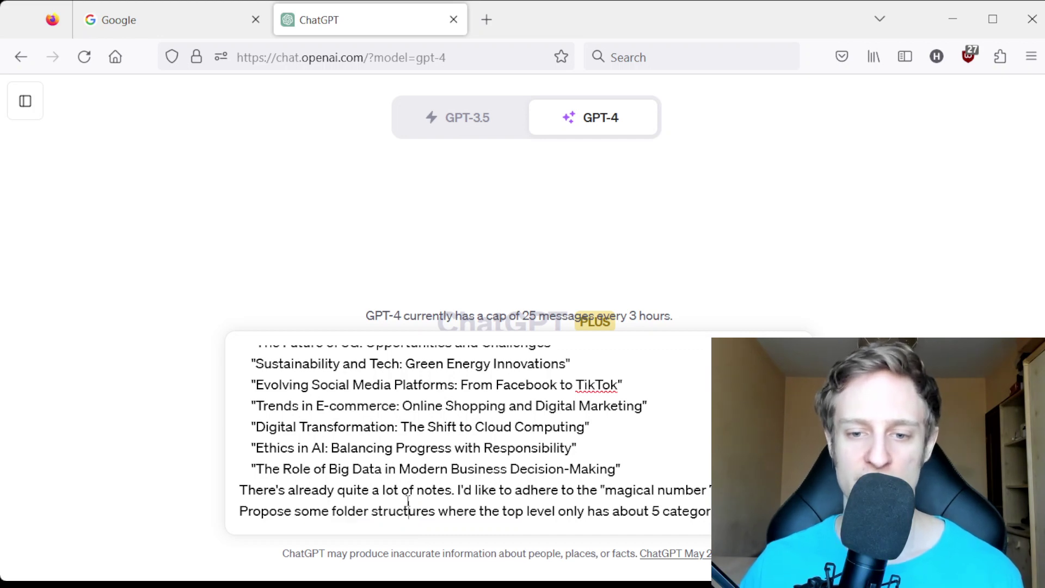
left_click_drag(436, 513, 544, 511)
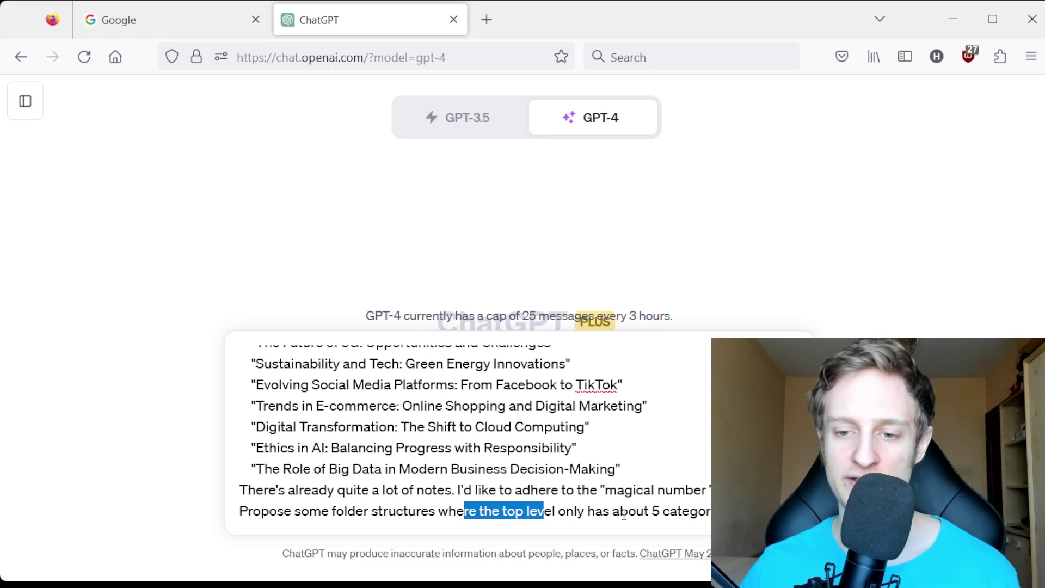
key("Right")
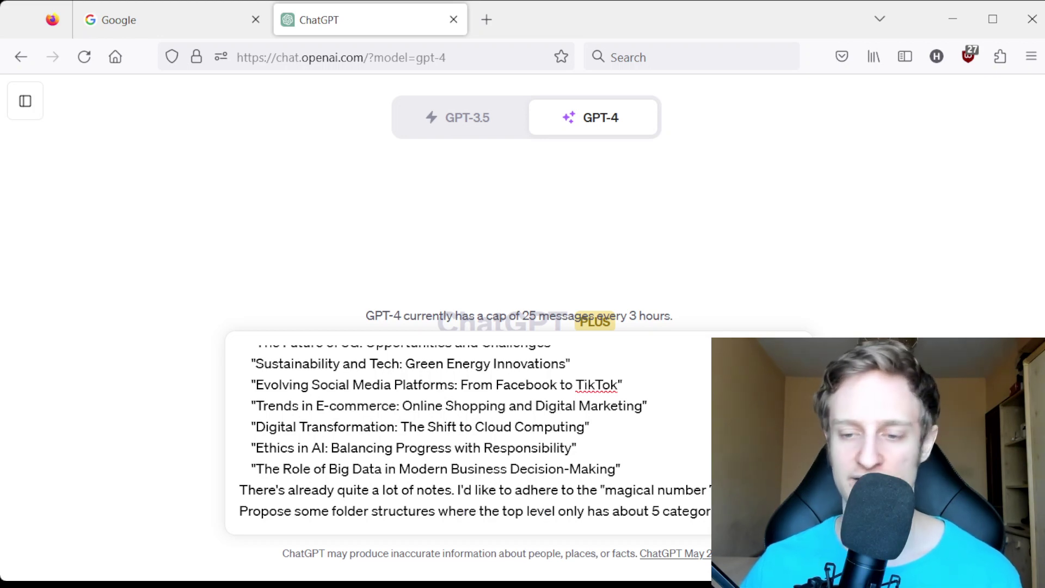
key("Return")
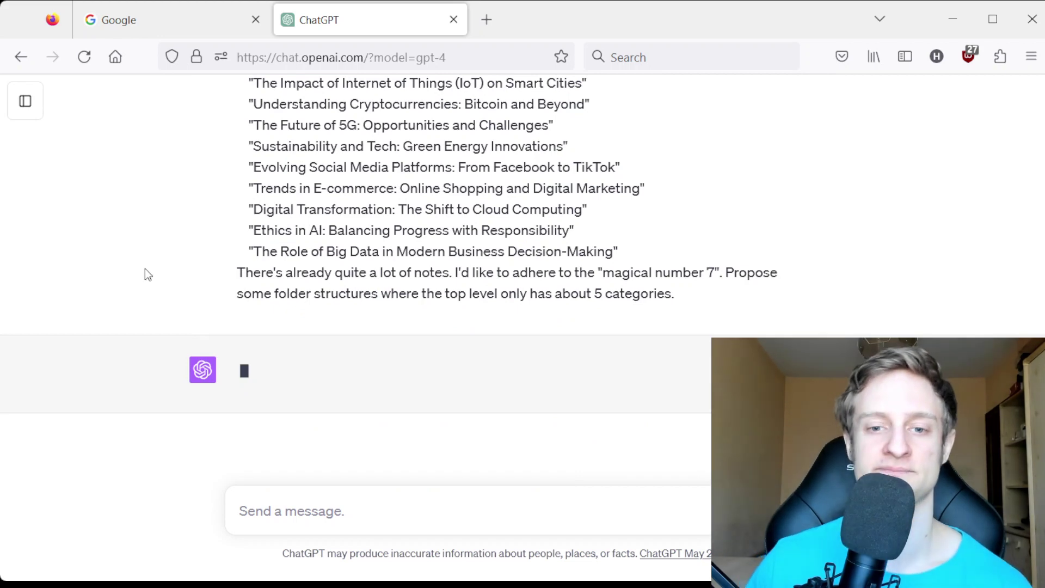
- Read the reply's opening categories as it generates, starting with Programming and Algorithms
scroll(147, 270, "up", 6)
scroll(164, 288, "down", 6)
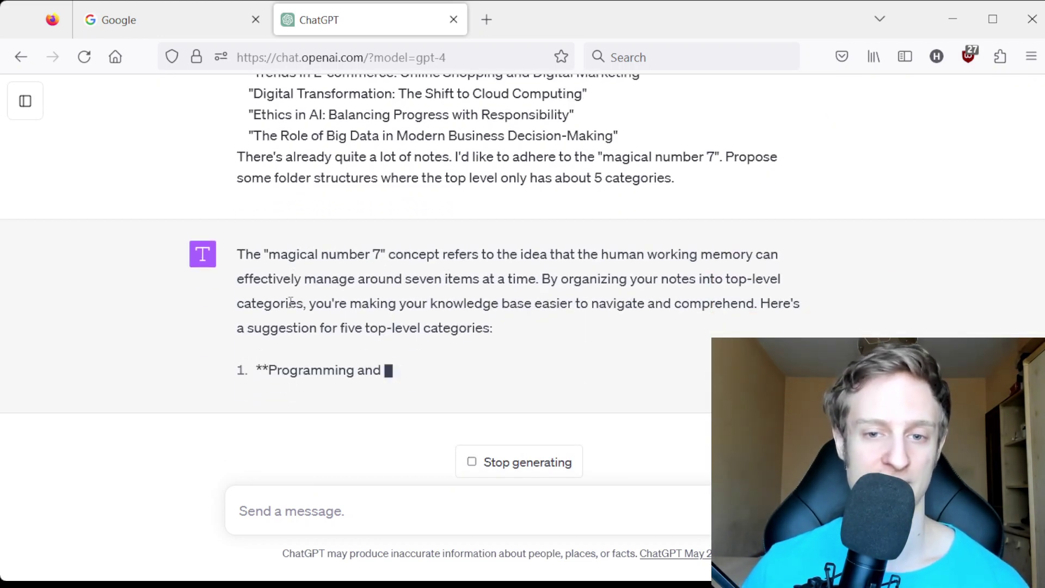
left_click_drag(490, 179, 689, 269)
scroll(689, 268, "up", 2)
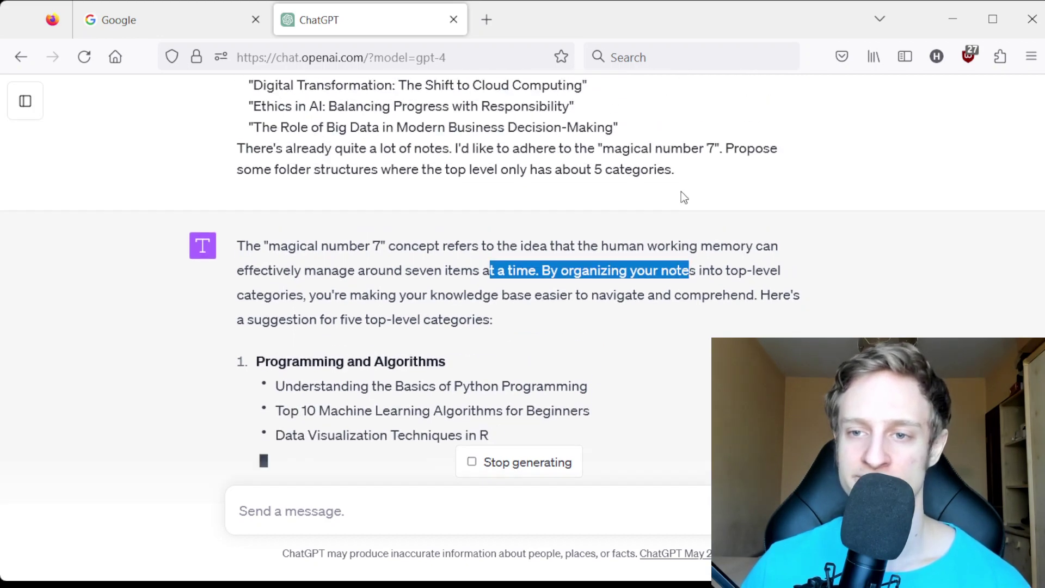
left_click(485, 296)
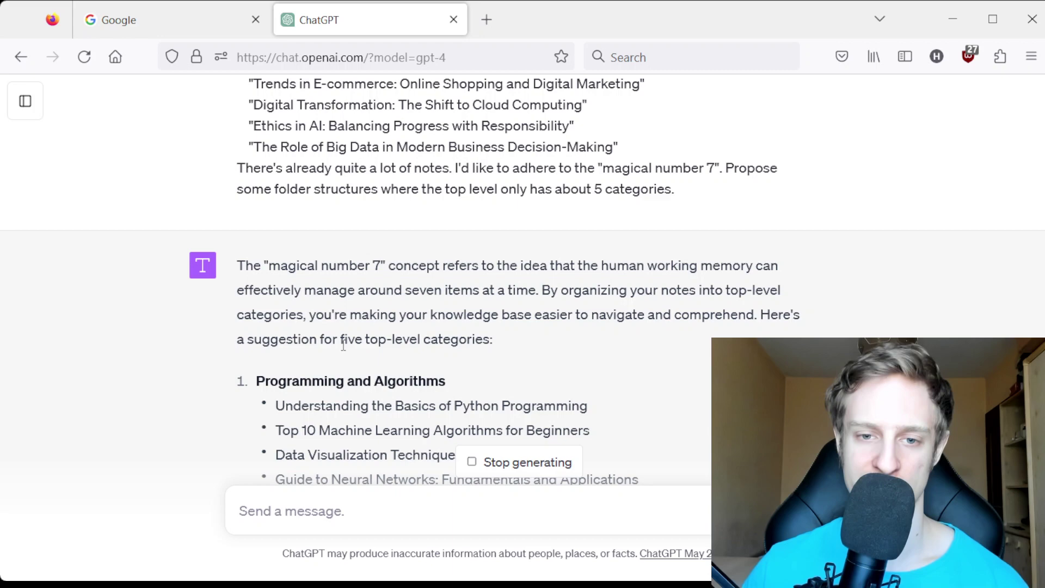
left_click_drag(493, 339, 309, 339)
left_click(309, 339)
scroll(648, 304, "down", 3)
left_click_drag(300, 272, 586, 276)
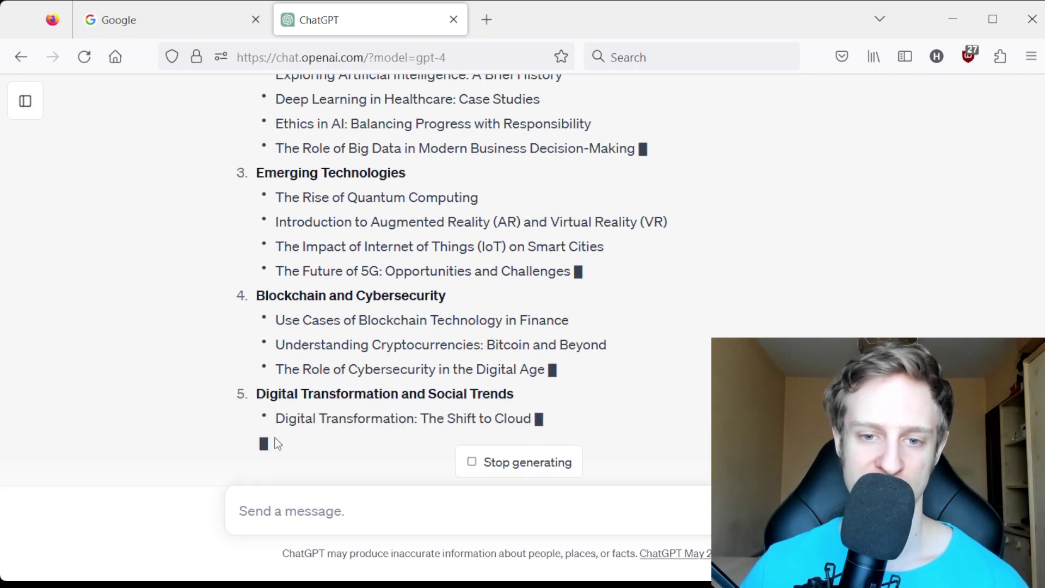
- Review the remaining categories down to Digital Transformation and Social Trends and its notes
scroll(402, 352, "up", 3)
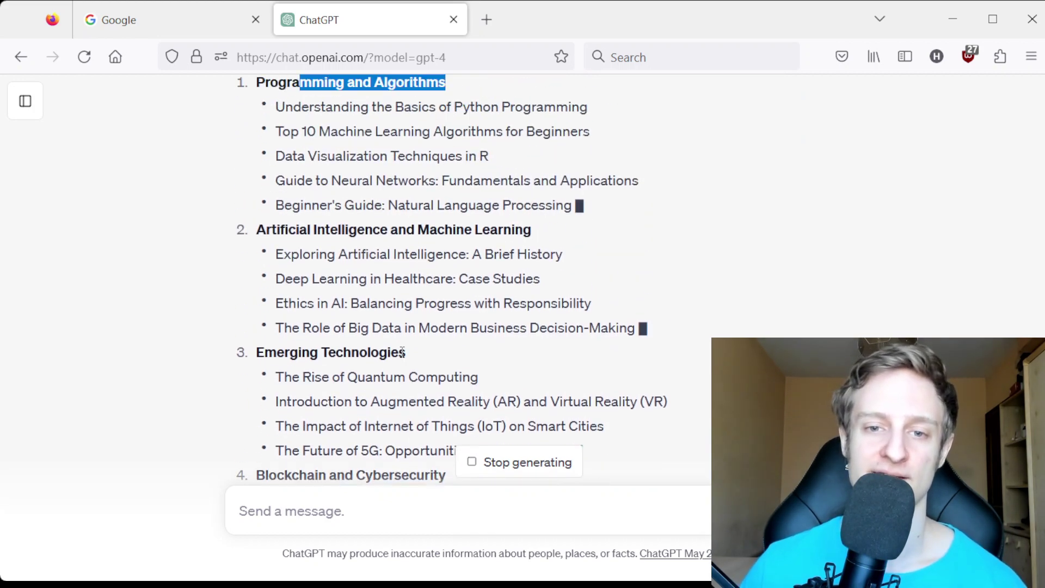
scroll(401, 353, "up", 3)
left_click_drag(303, 256, 349, 305)
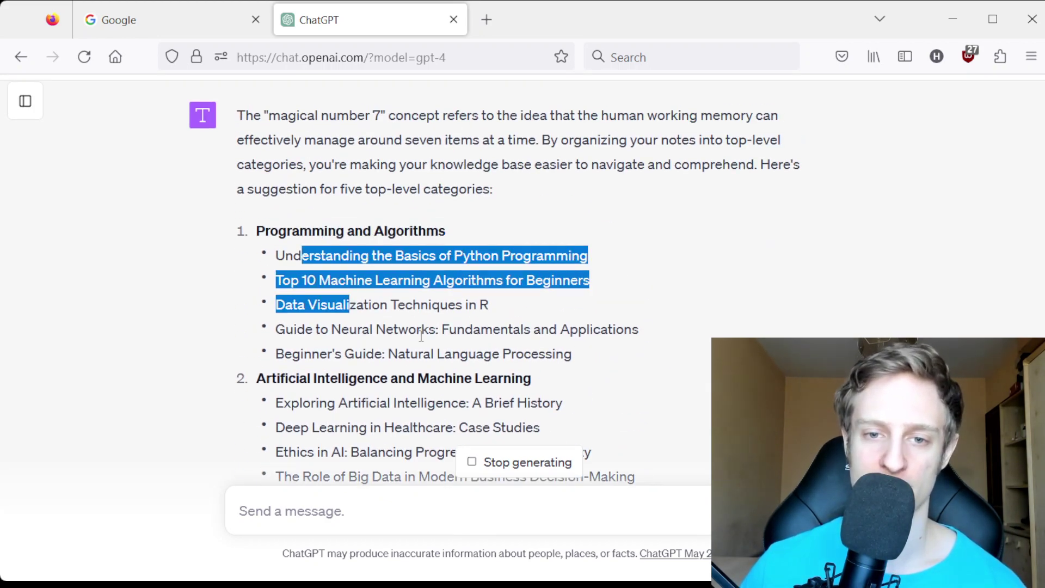
left_click_drag(397, 354, 320, 280)
scroll(320, 280, "down", 2)
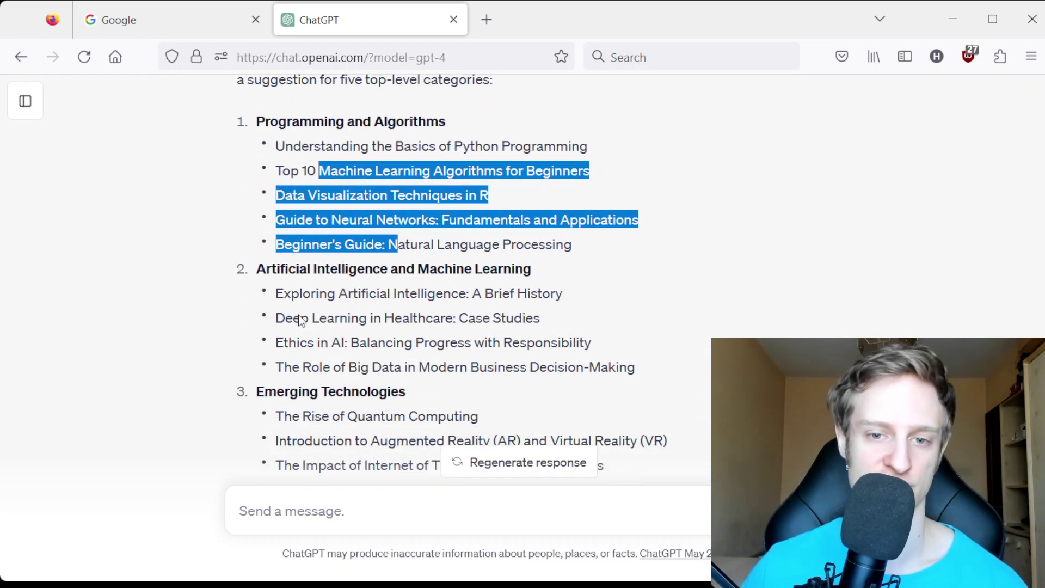
scroll(404, 250, "down", 5)
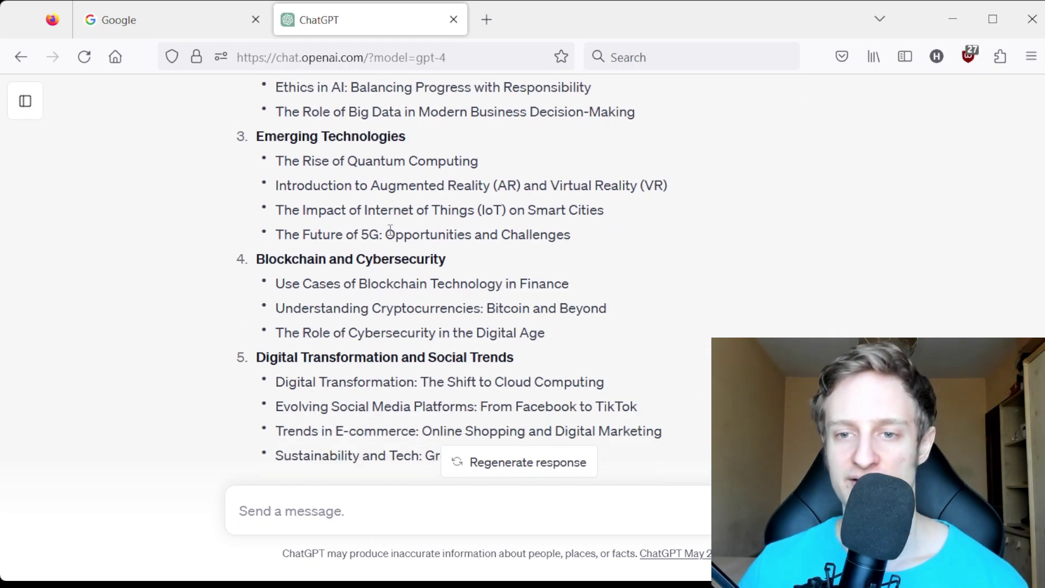
scroll(390, 230, "down", 3)
left_click_drag(405, 344, 653, 368)
left_click(656, 363)
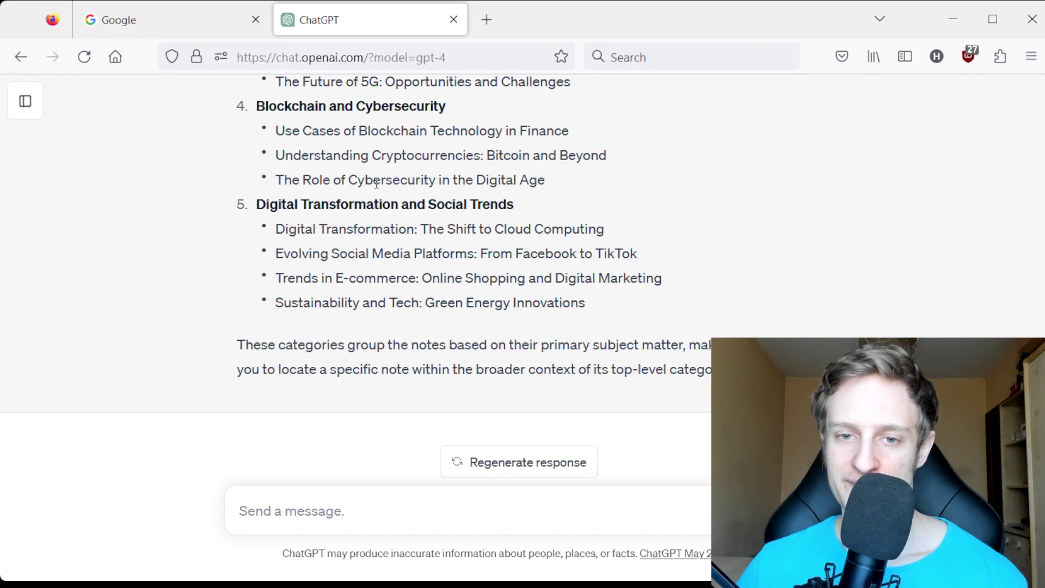
left_click_drag(358, 229, 494, 303)
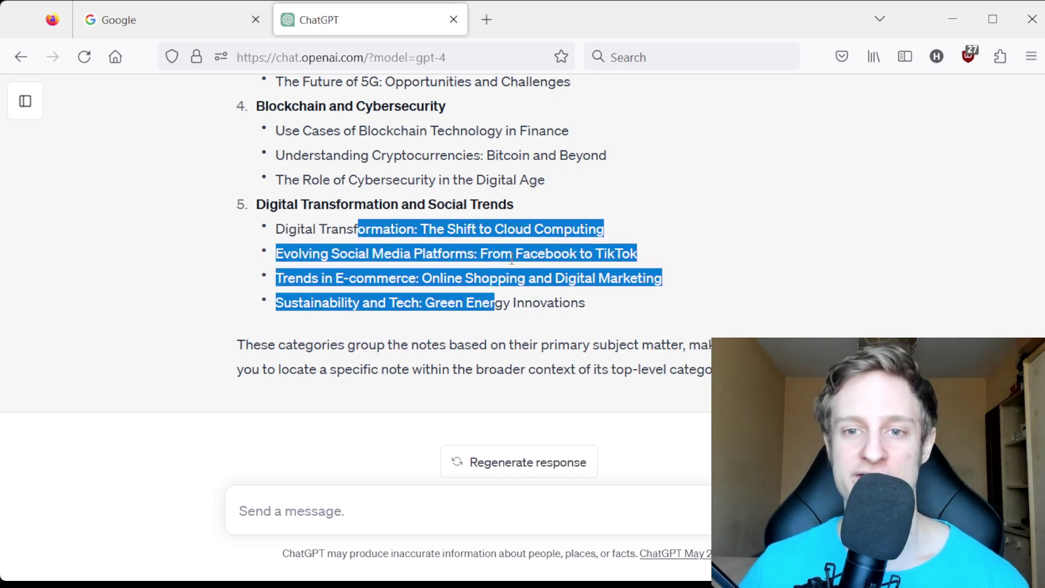
- Enter a follow-up request asking ChatGPT to add useful notes to the following items
left_click(485, 288)
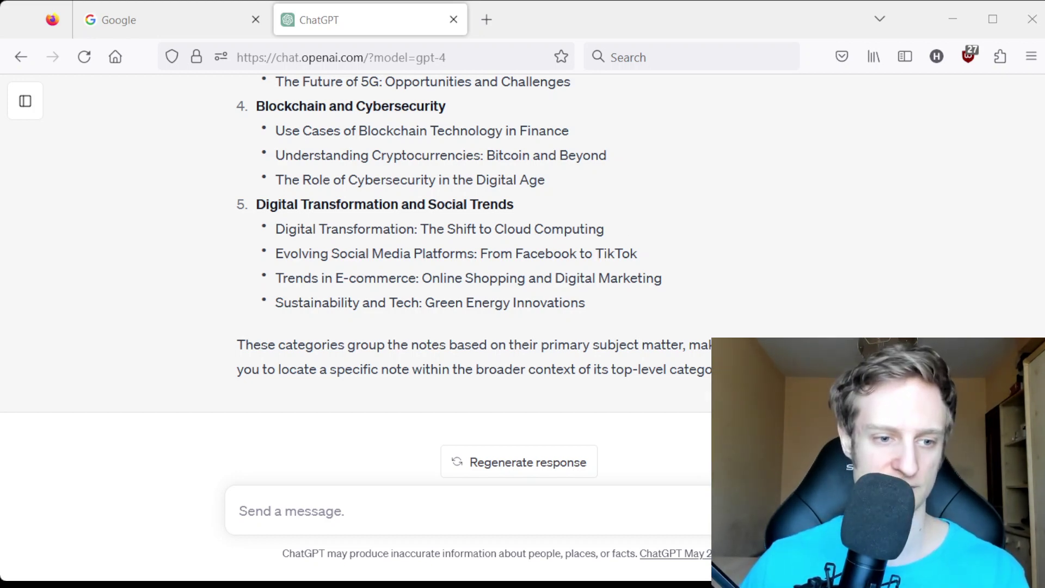
type("If possible, add useful items to this list of notes:")
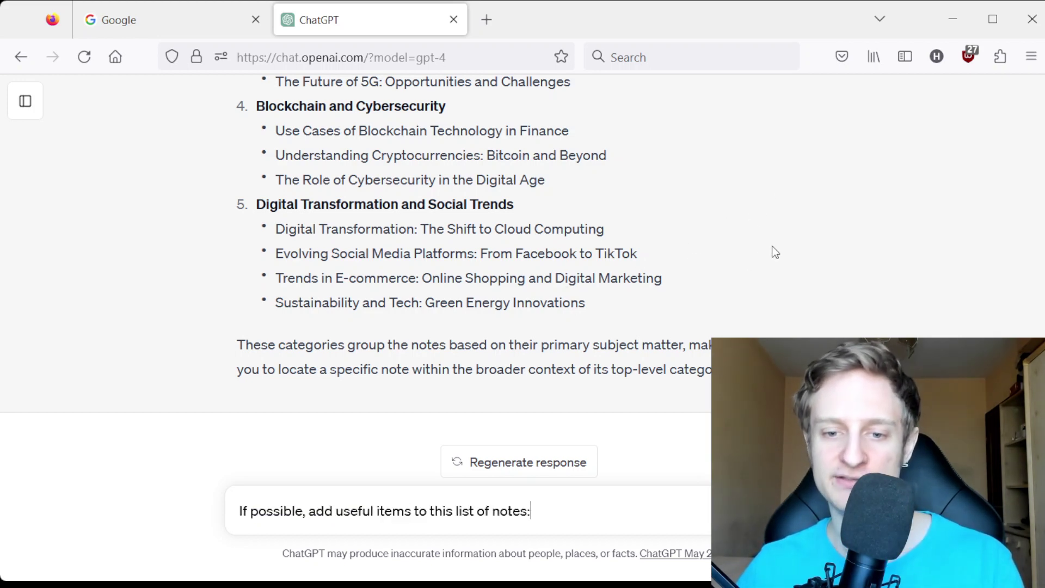
key("shift+Return")
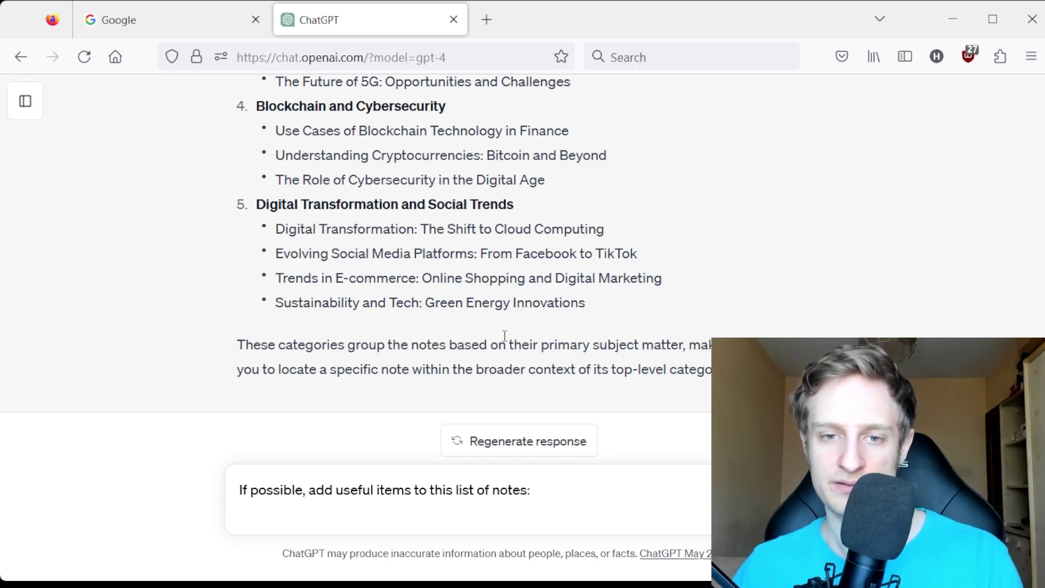
- Copy the four Digital Transformation and Social Trends notes into the message and send it
left_click_drag(276, 228, 711, 309)
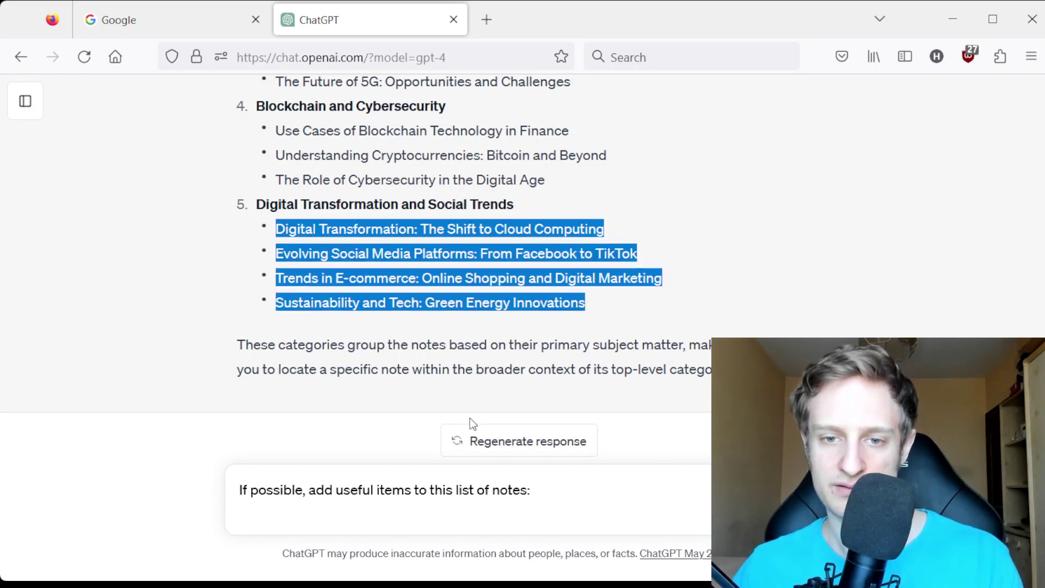
key("ctrl+c")
left_click(446, 509)
key("ctrl+v")
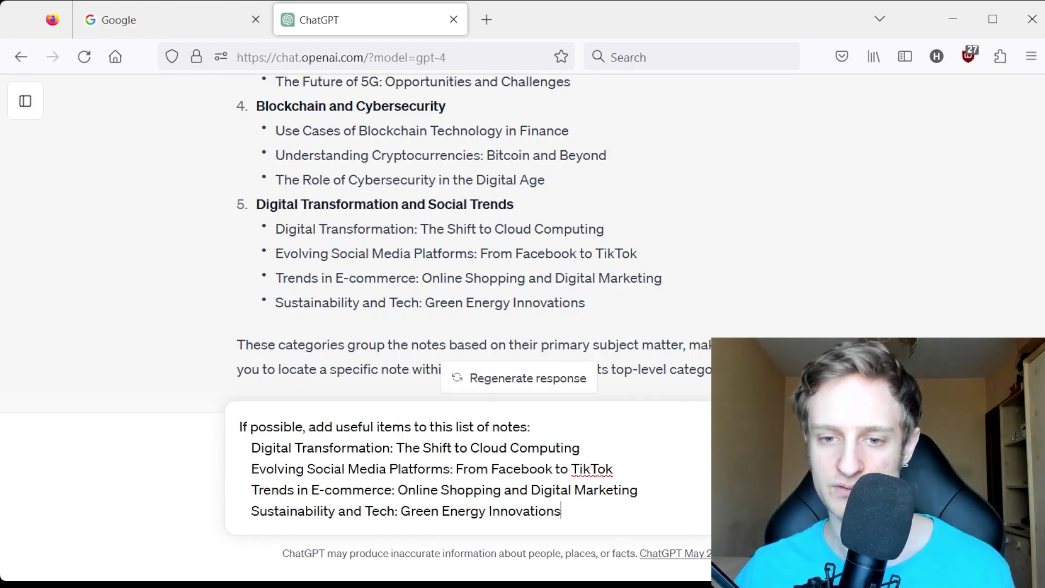
key("Return")
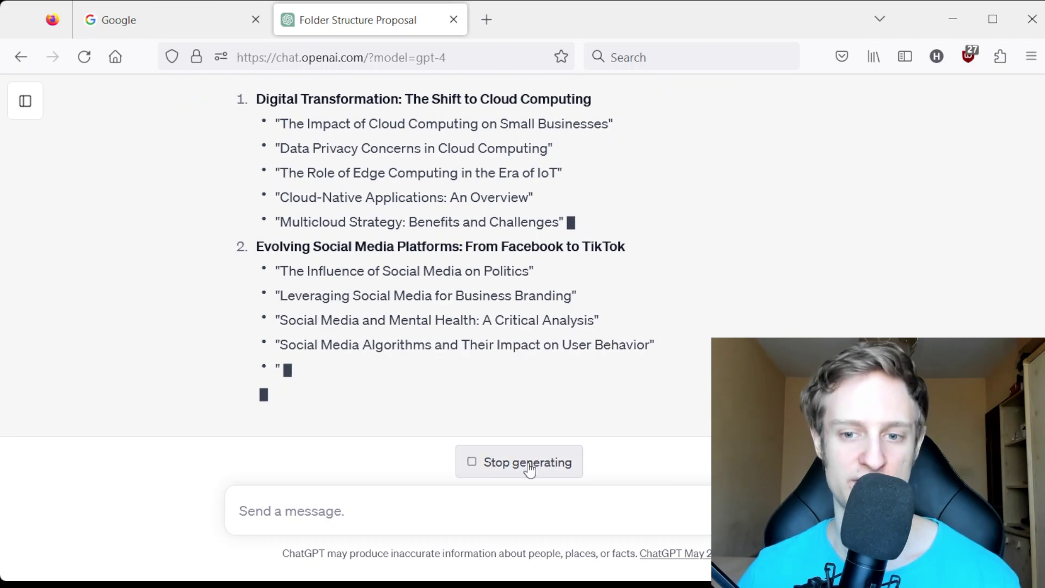
- Stop the reply after five extra notes each for Cloud Computing and Social Media Platforms, then review them
left_click(527, 463)
scroll(388, 252, "up", 5)
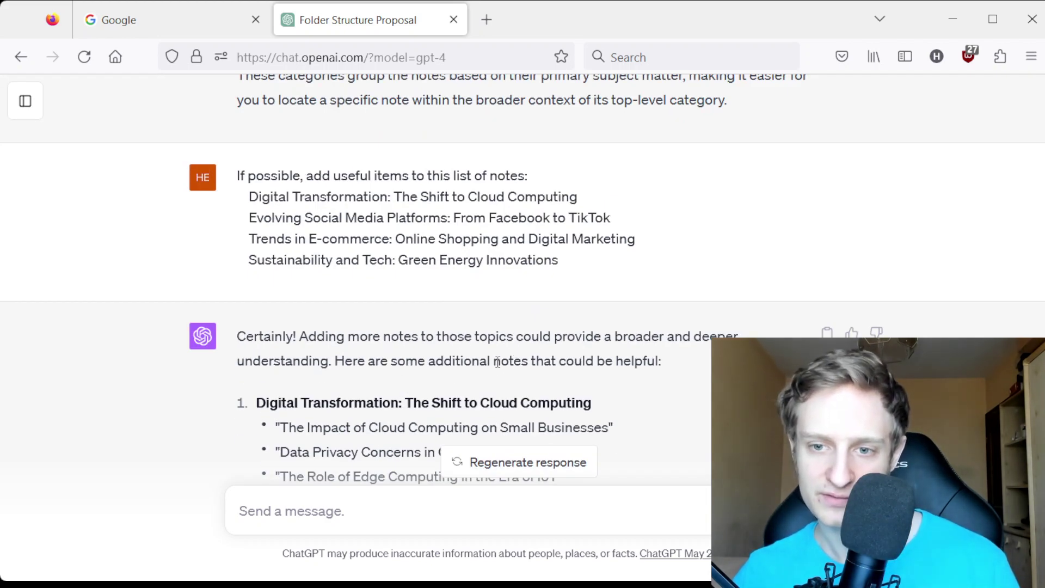
scroll(314, 340, "down", 2)
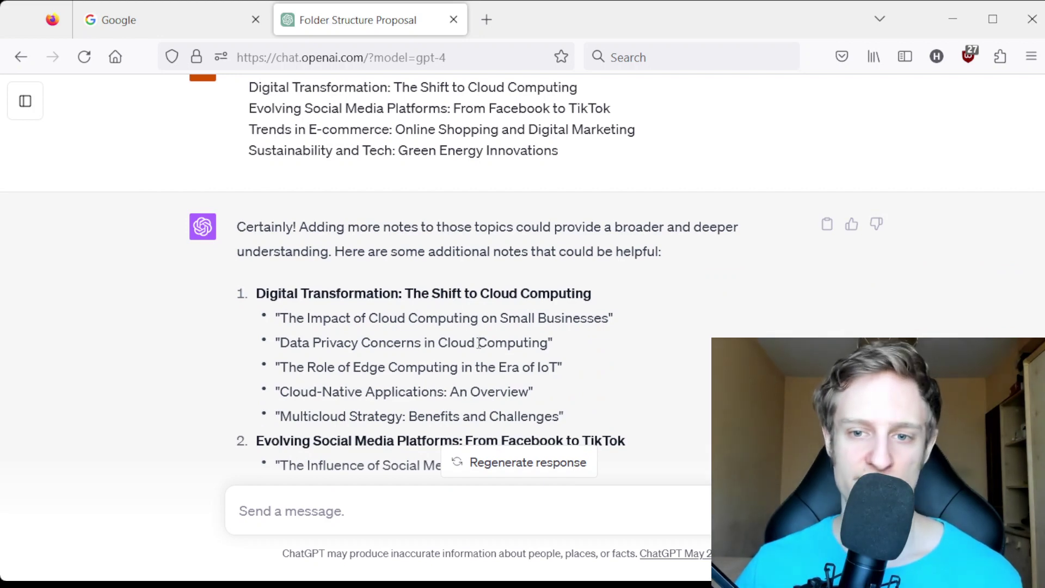
scroll(481, 329, "down", 2)
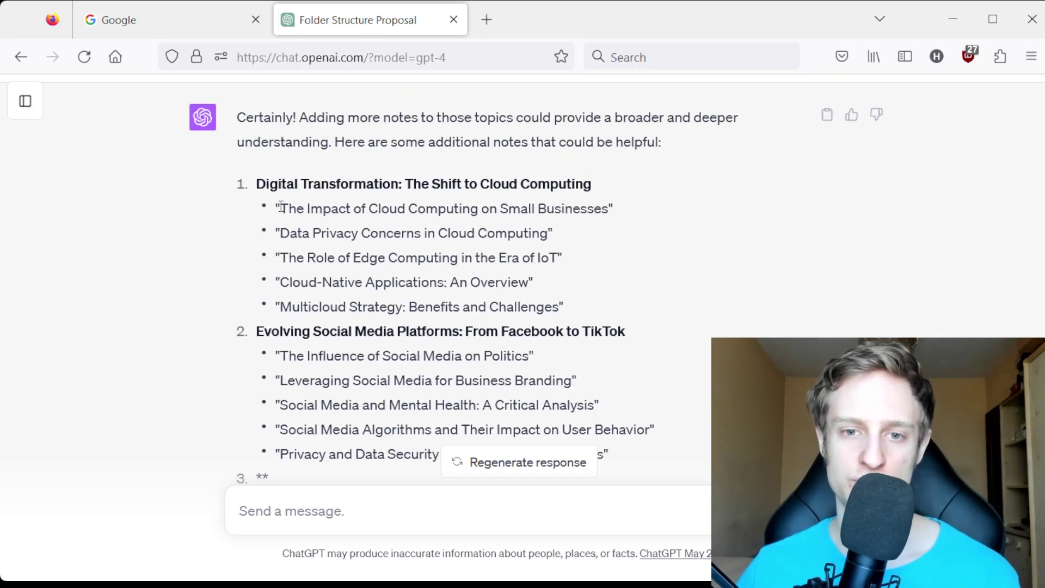
left_click_drag(278, 209, 681, 217)
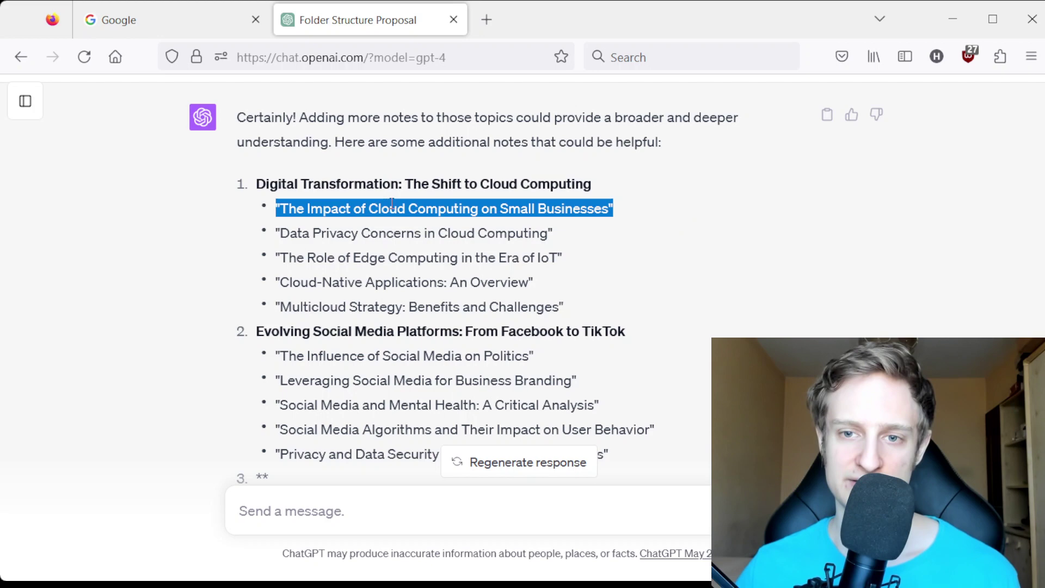
scroll(555, 281, "down", 2)
left_click(344, 502)
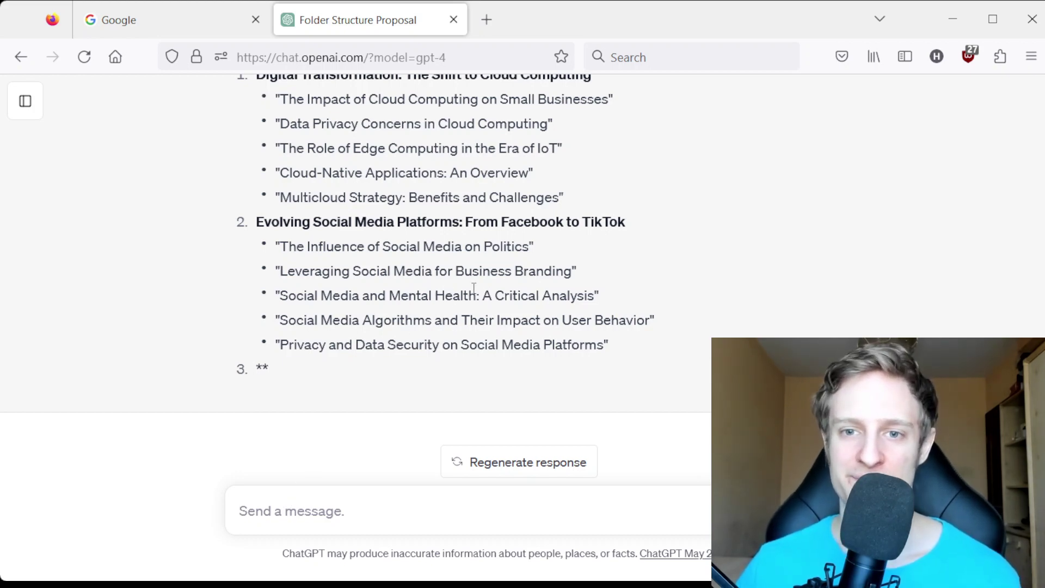
left_click_drag(453, 347, 403, 261)
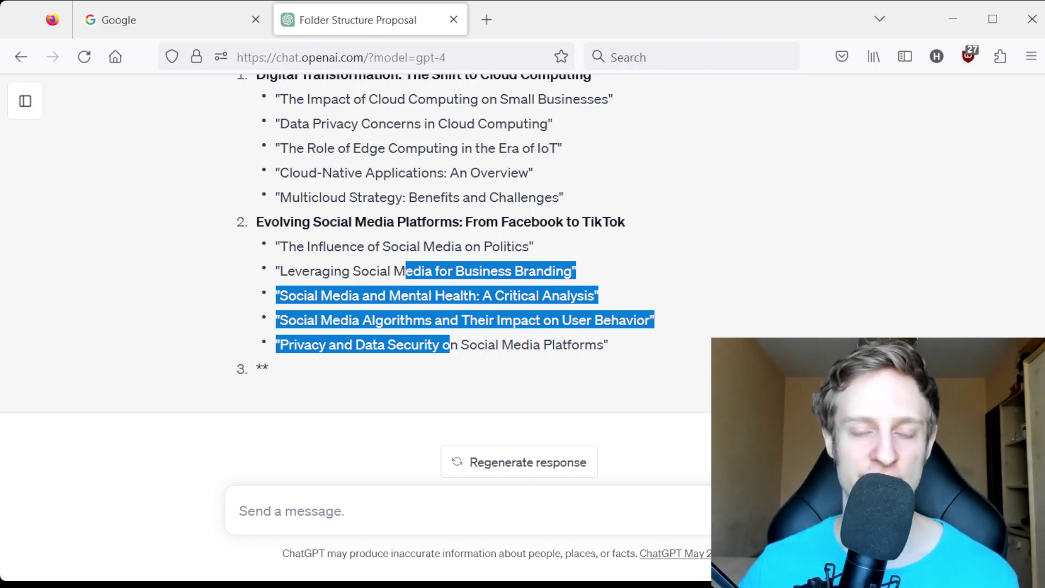
left_click_drag(543, 320, 471, 291)
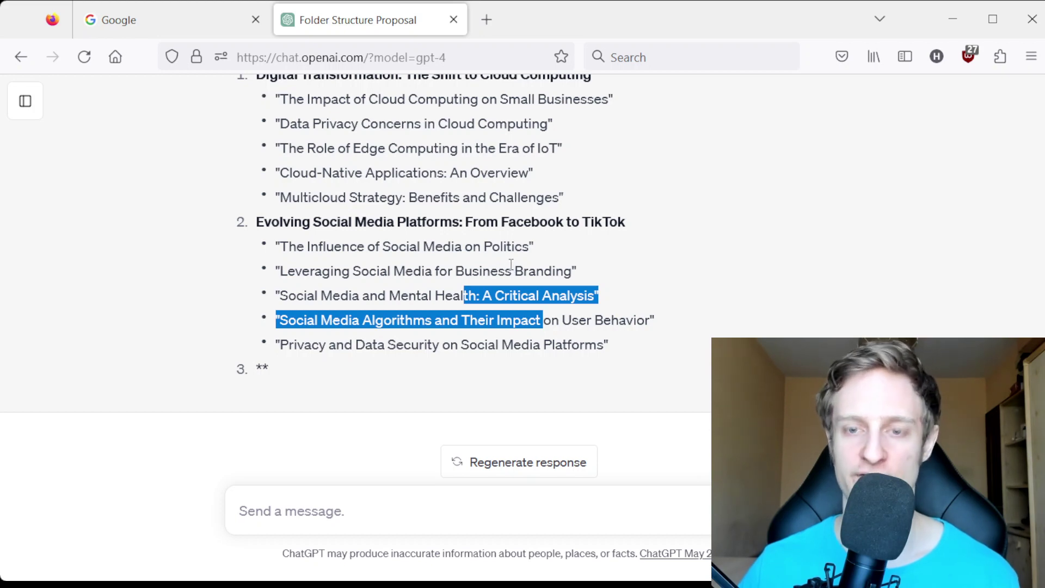
left_click_drag(485, 320, 426, 281)
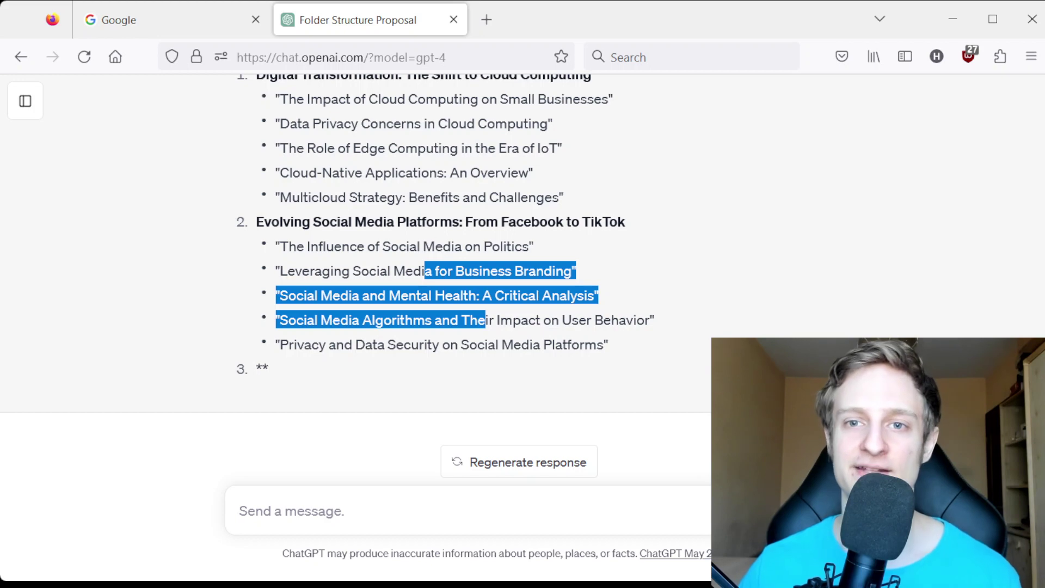
key("alt+Tab")
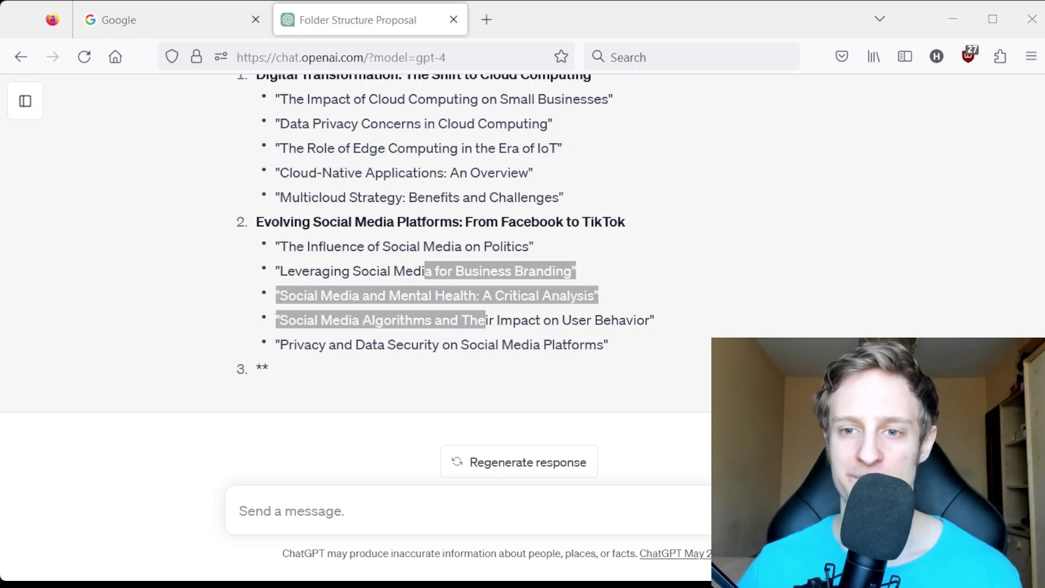